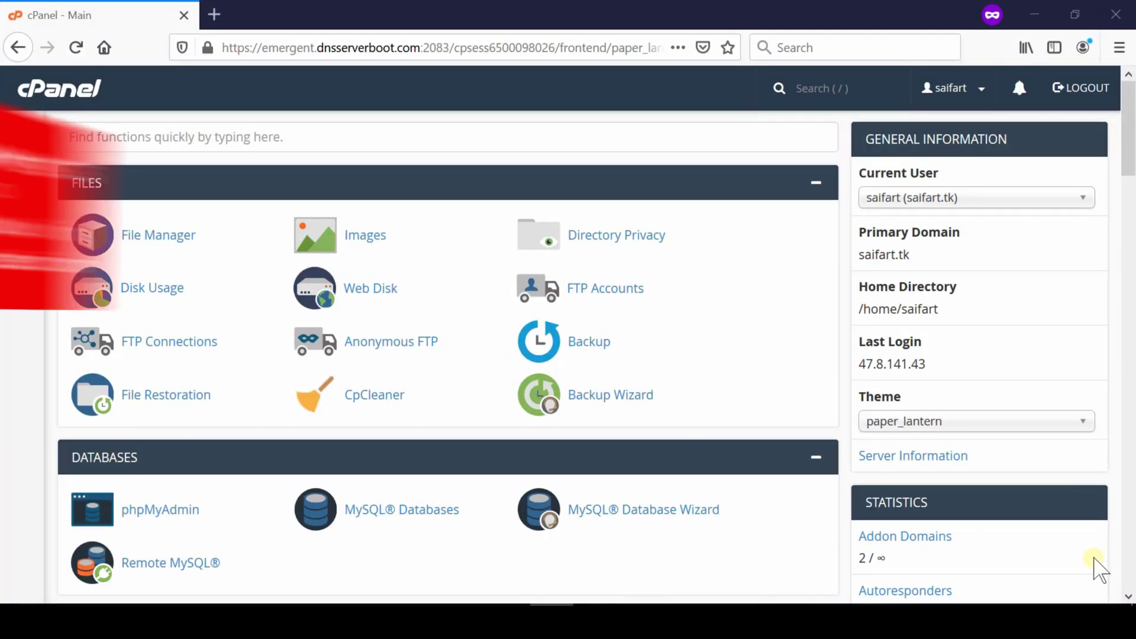
Launch Softaculous Apps Installer from cPanel's Software section and locate the WHMCS tile.
middle_click(1104, 575)
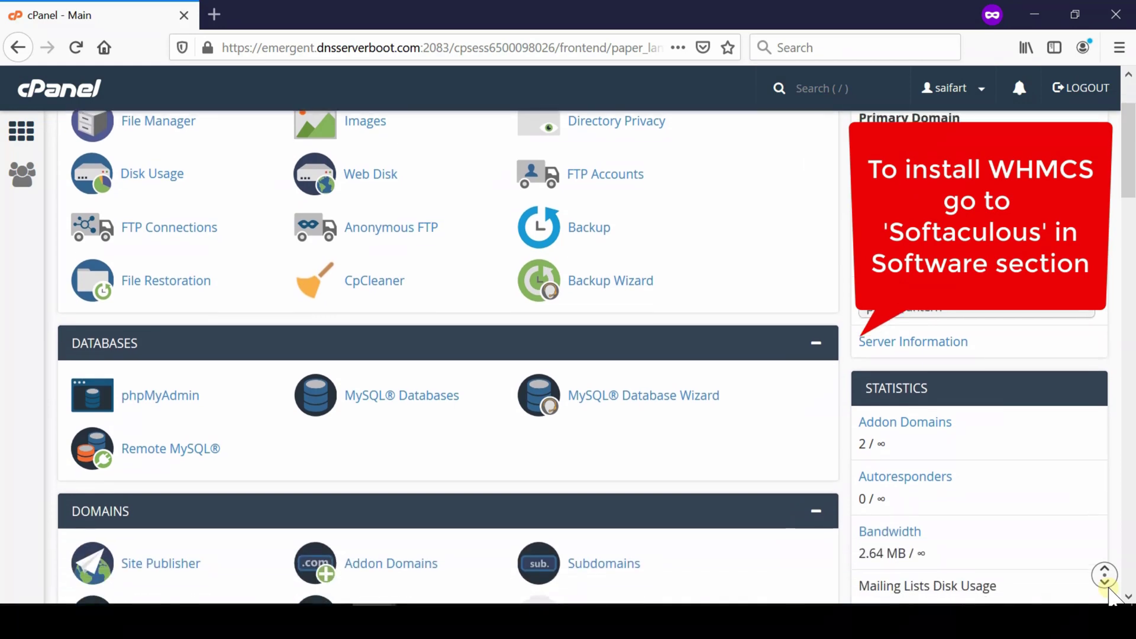
middle_click(1107, 588)
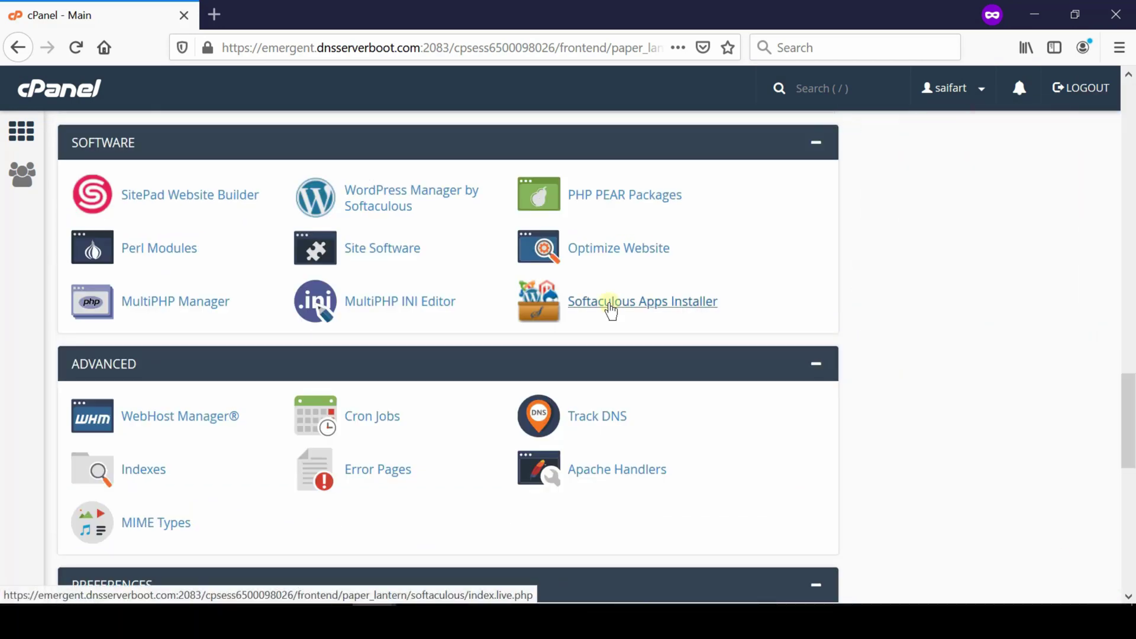
left_click(611, 310)
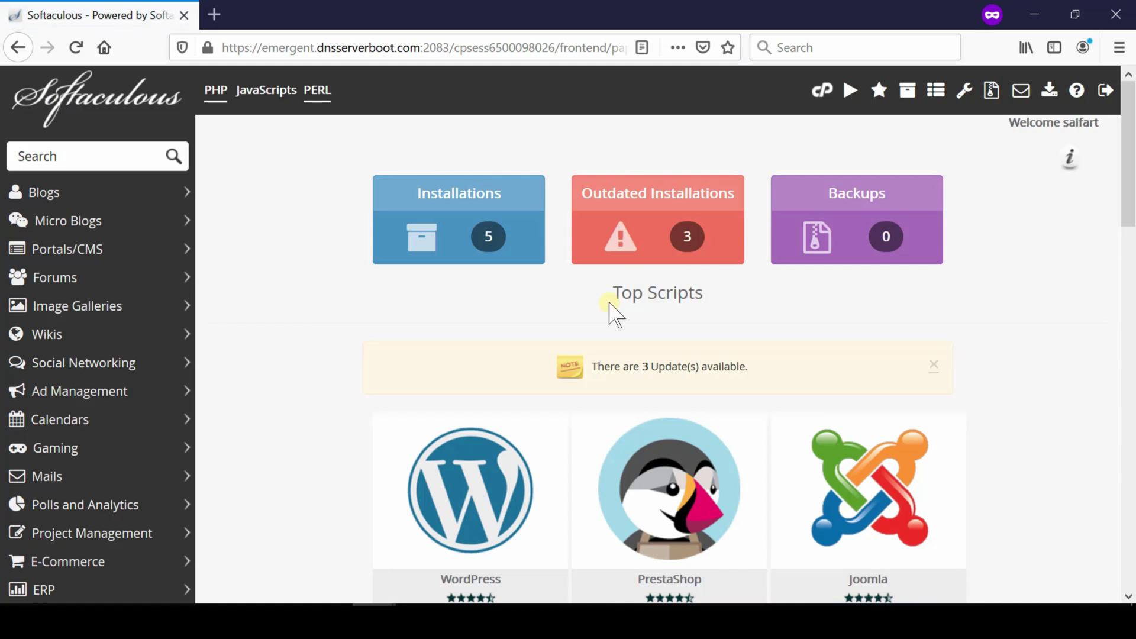
scroll(1105, 562, "down", 4)
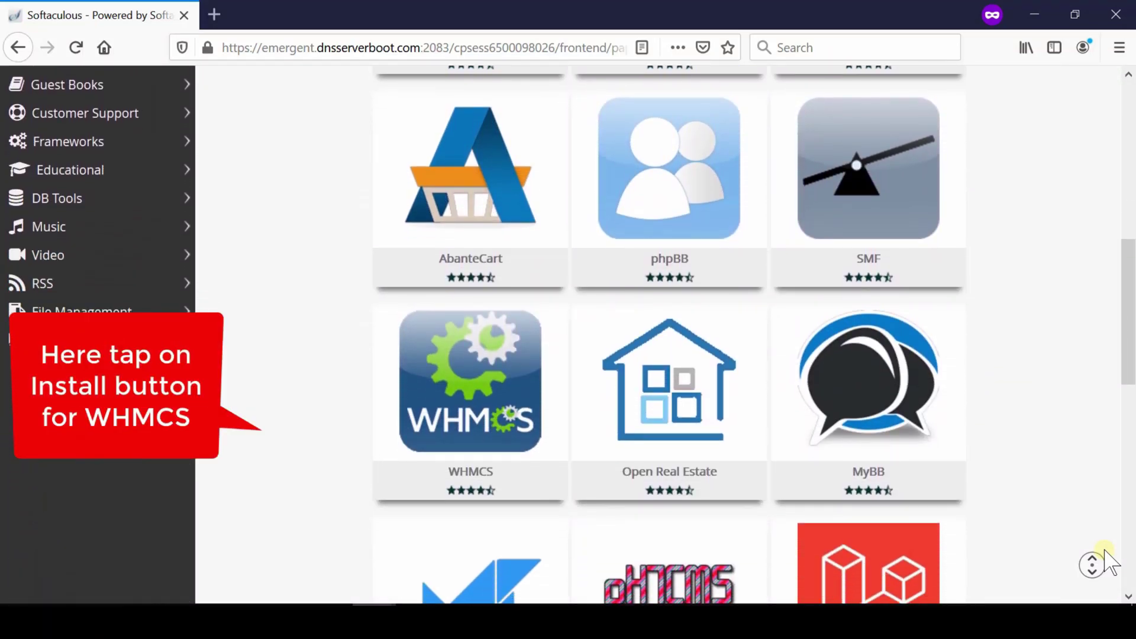
middle_click(1112, 562)
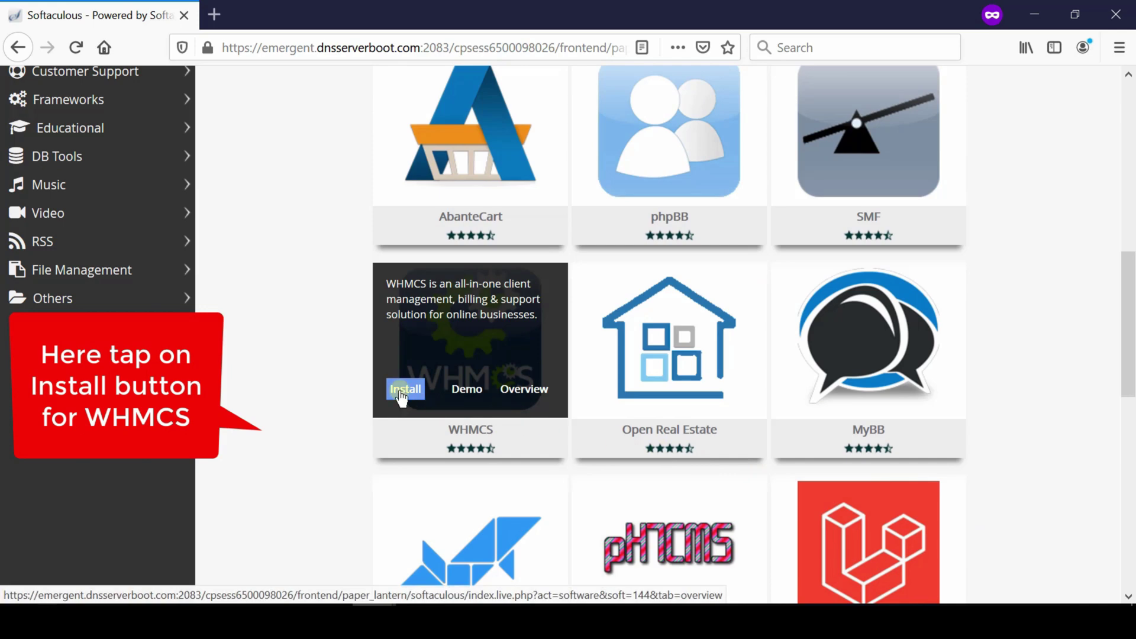
left_click(402, 390)
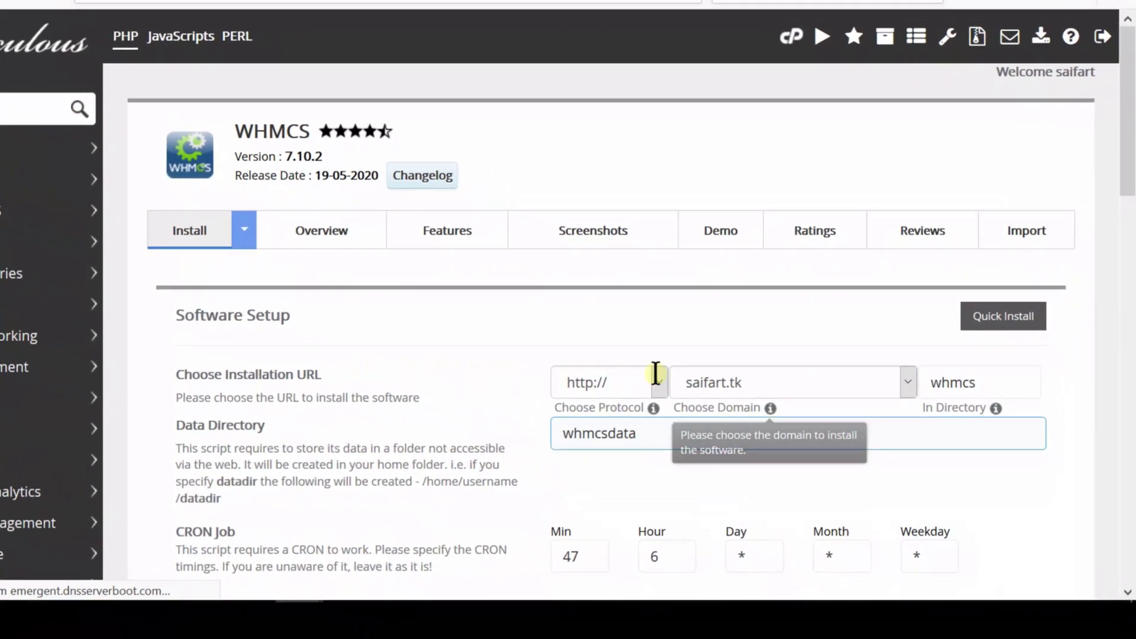
double_click(924, 384)
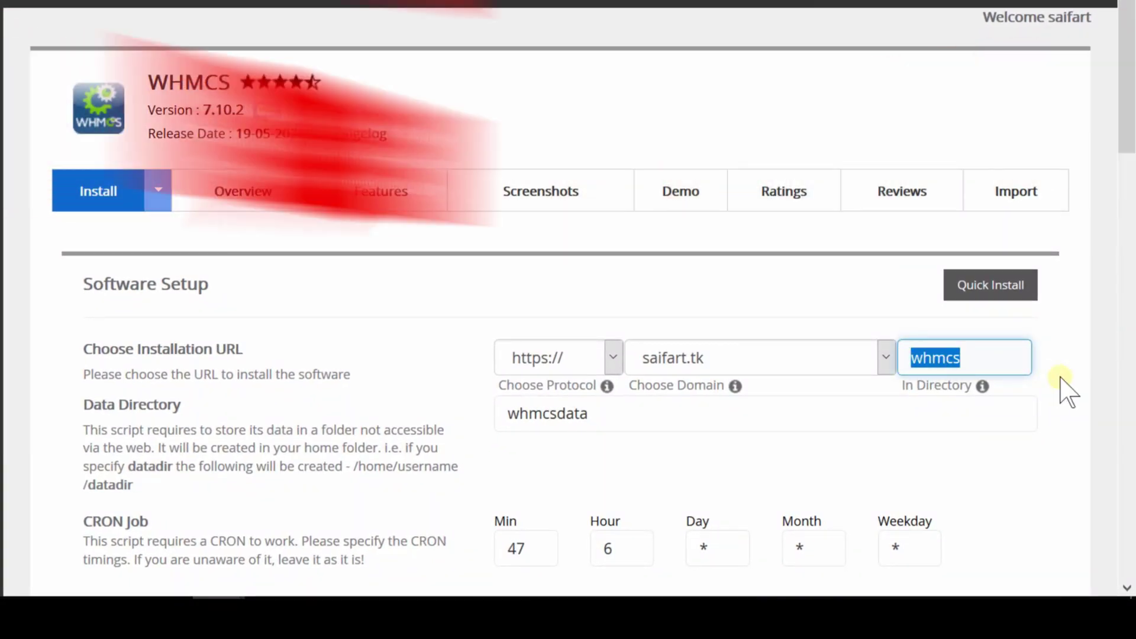
type("whm")
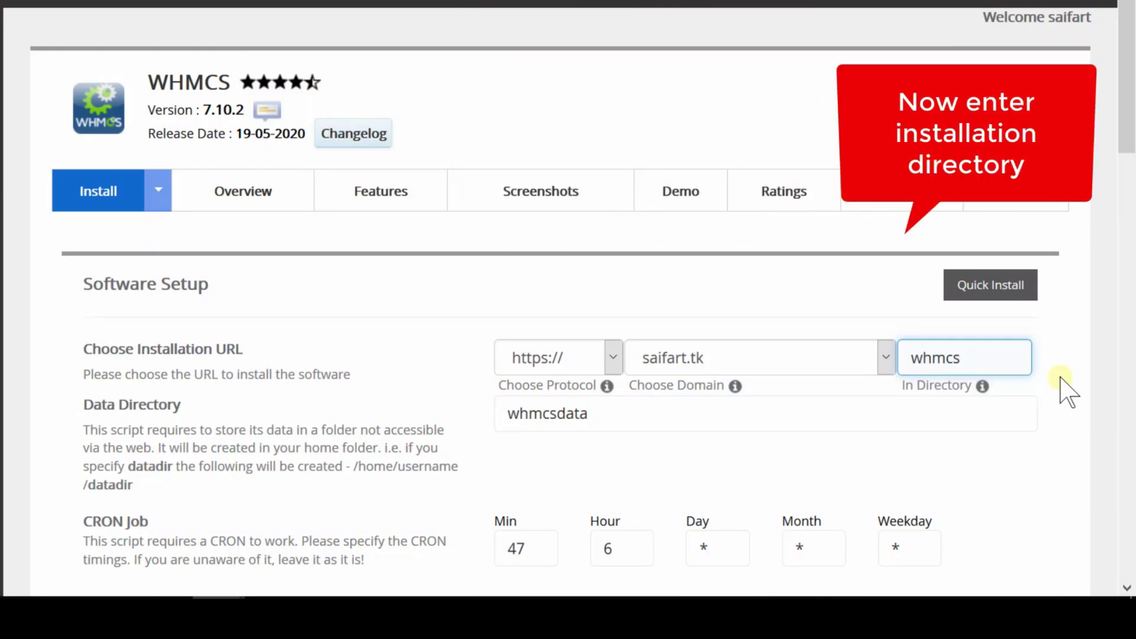
middle_click(1095, 461)
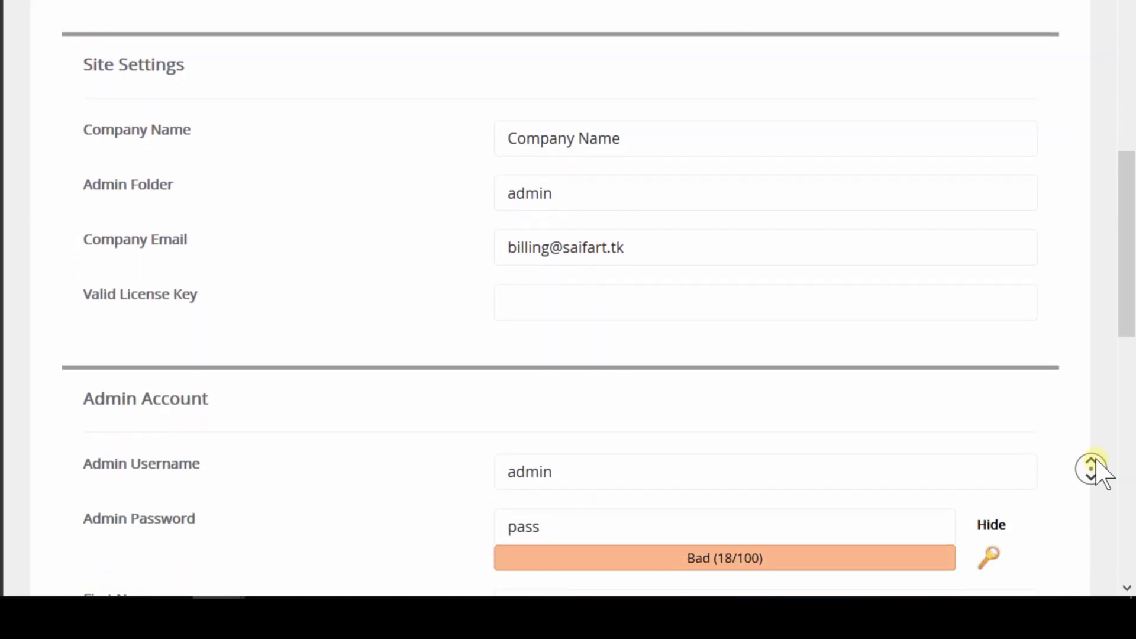
Replace the placeholder Company Name with the owner's company name.
left_click(1097, 472)
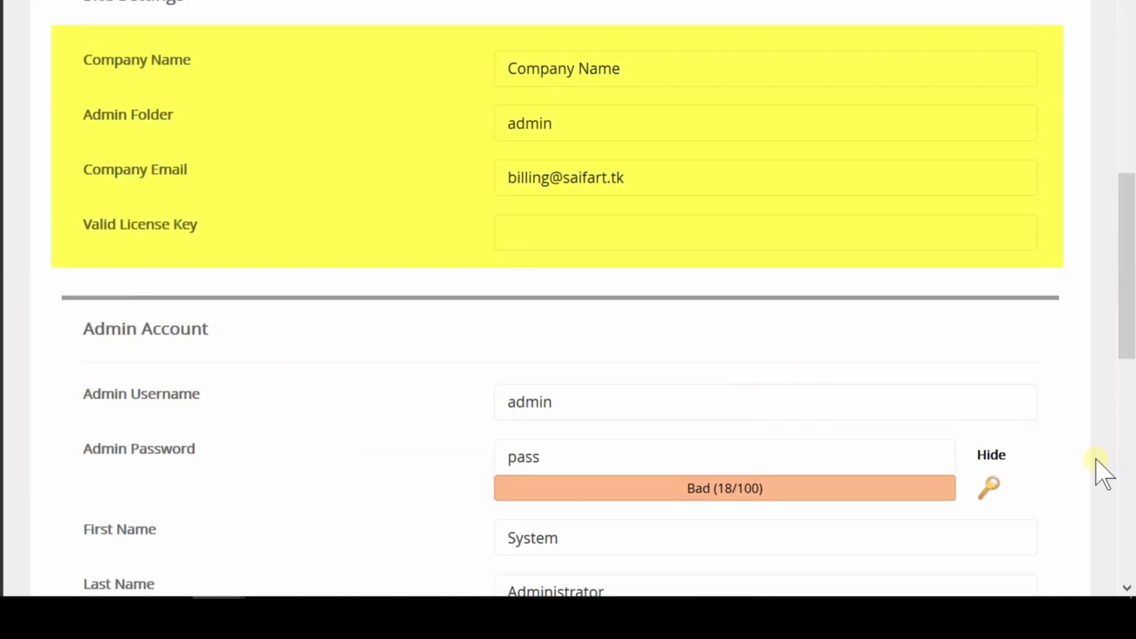
left_click_drag(626, 71, 452, 74)
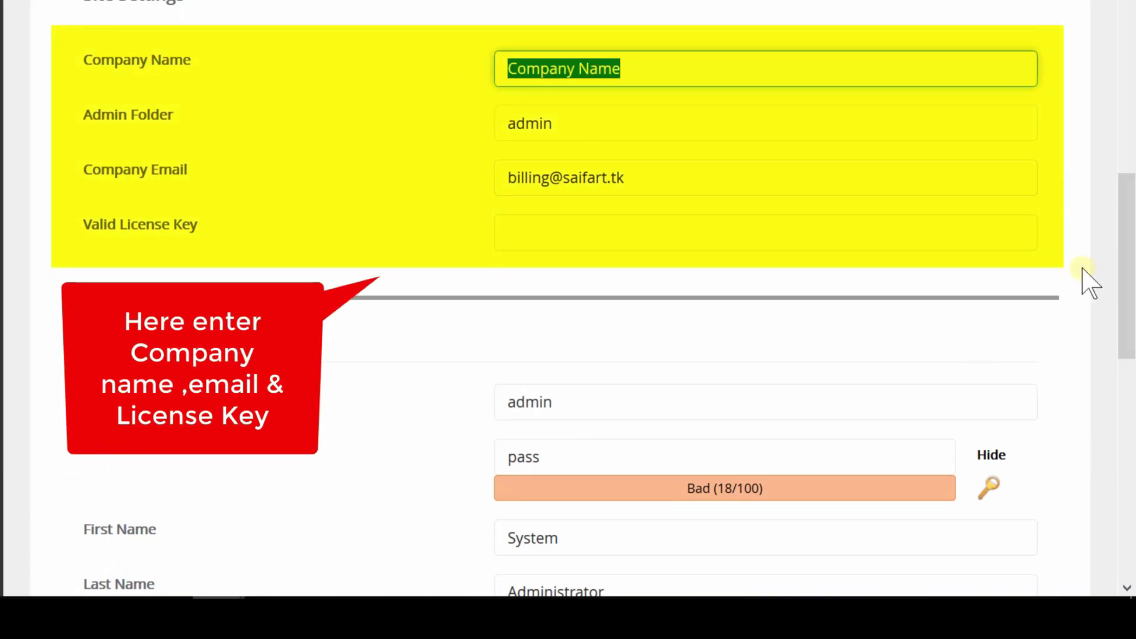
type("Sa")
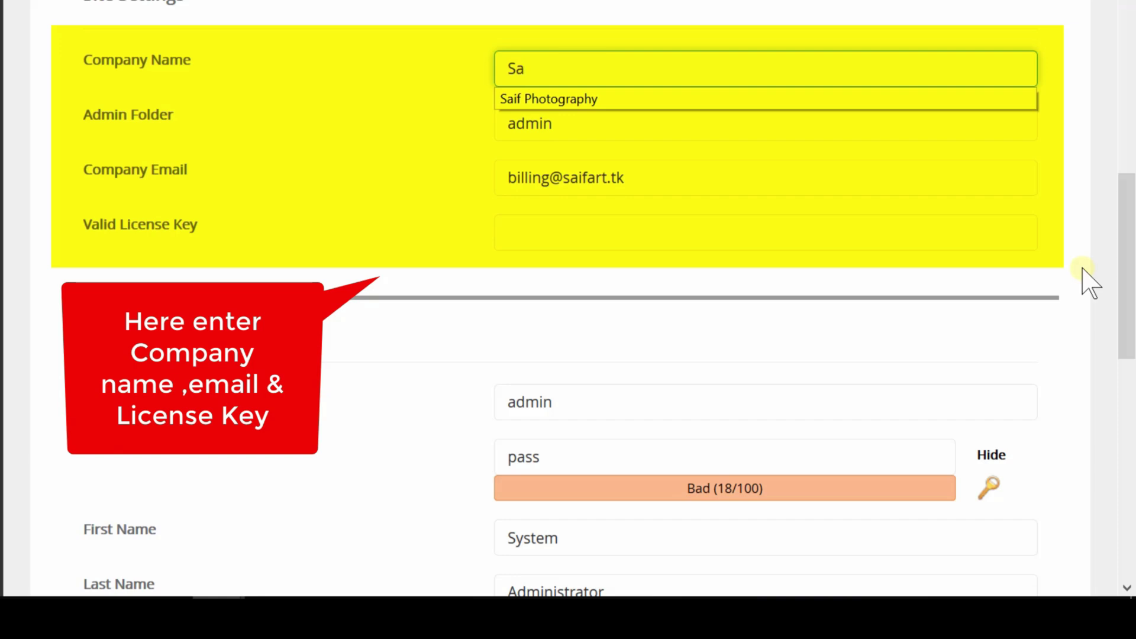
type("if Ar")
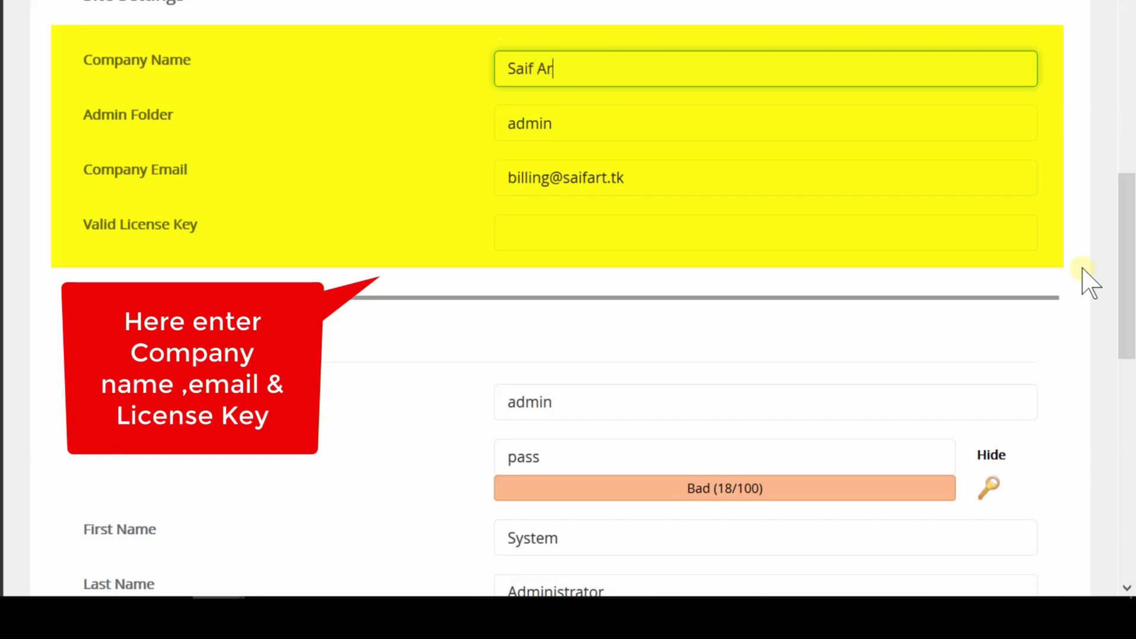
Paste the licence key into Valid License Key and scroll down to the Install button.
left_click(574, 232)
key("ctrl+v")
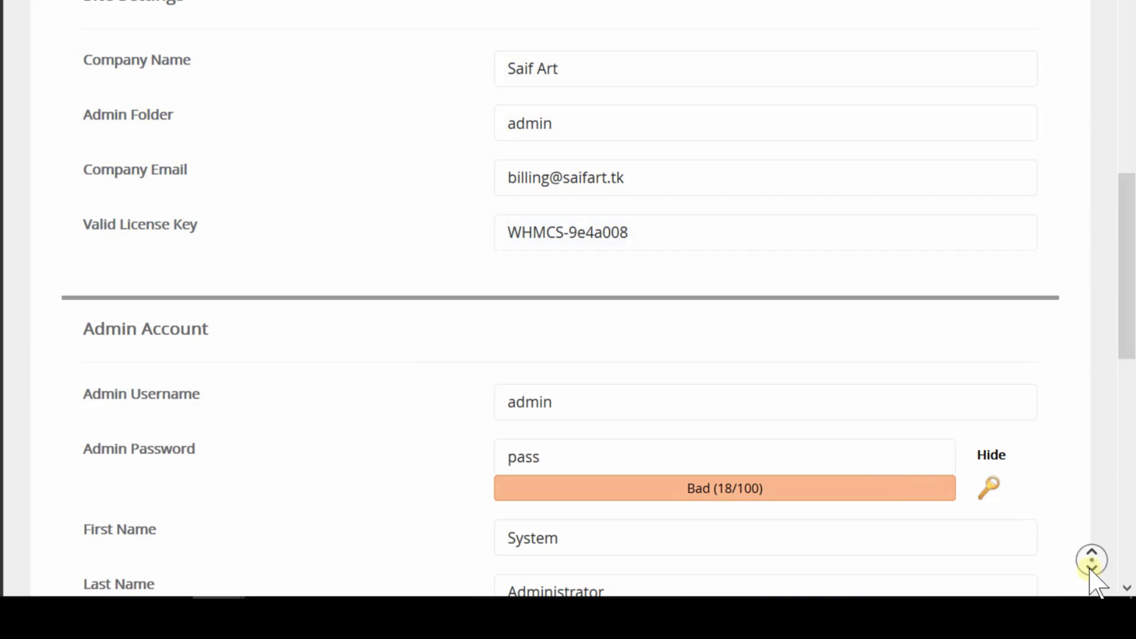
scroll(1096, 583, "down", 2)
scroll(1092, 569, "down", 3)
scroll(1091, 569, "down", 2)
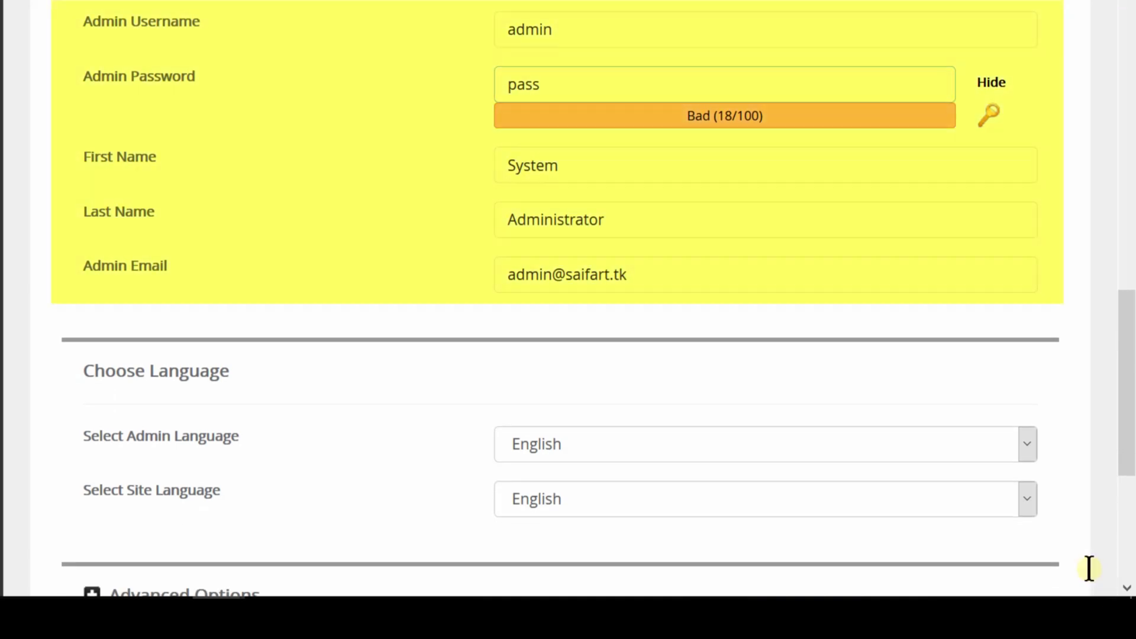
scroll(837, 454, "down", 5)
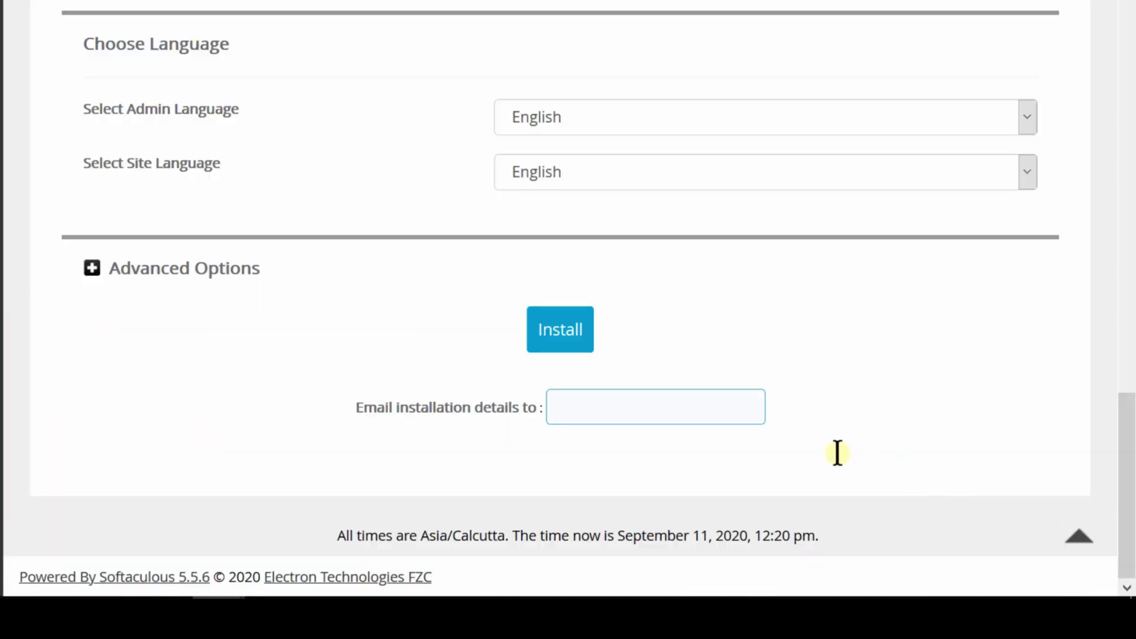
Run the WHMCS installation and wait for the Congratulations success page.
left_click(576, 345)
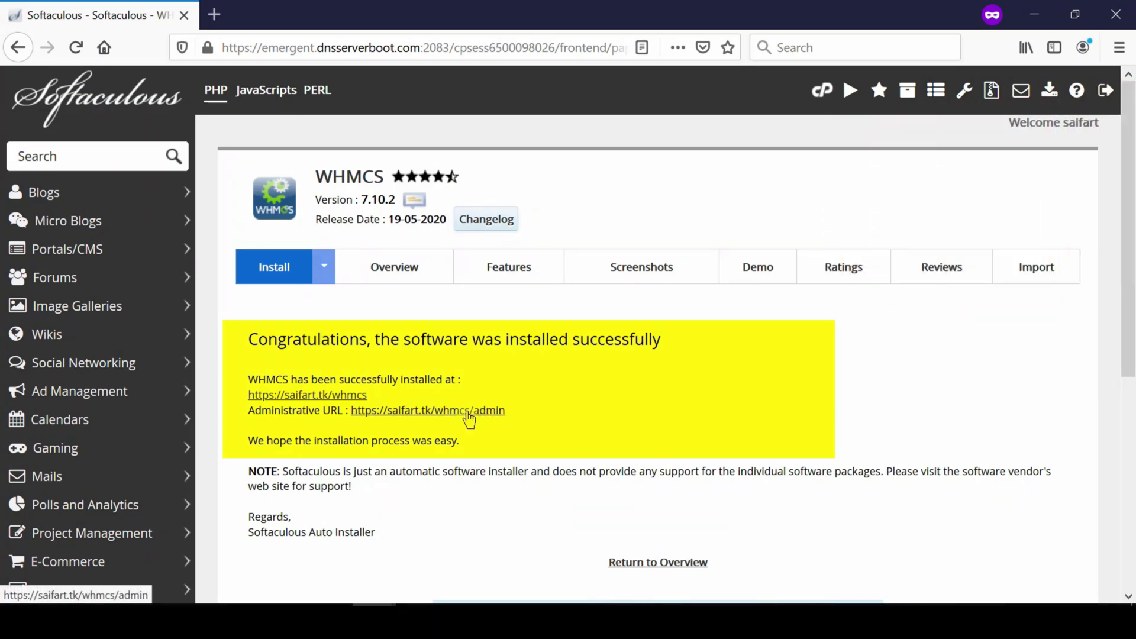
Sign in at the WHMCS admin login page with the saved admin username and pasted password.
left_click(469, 417)
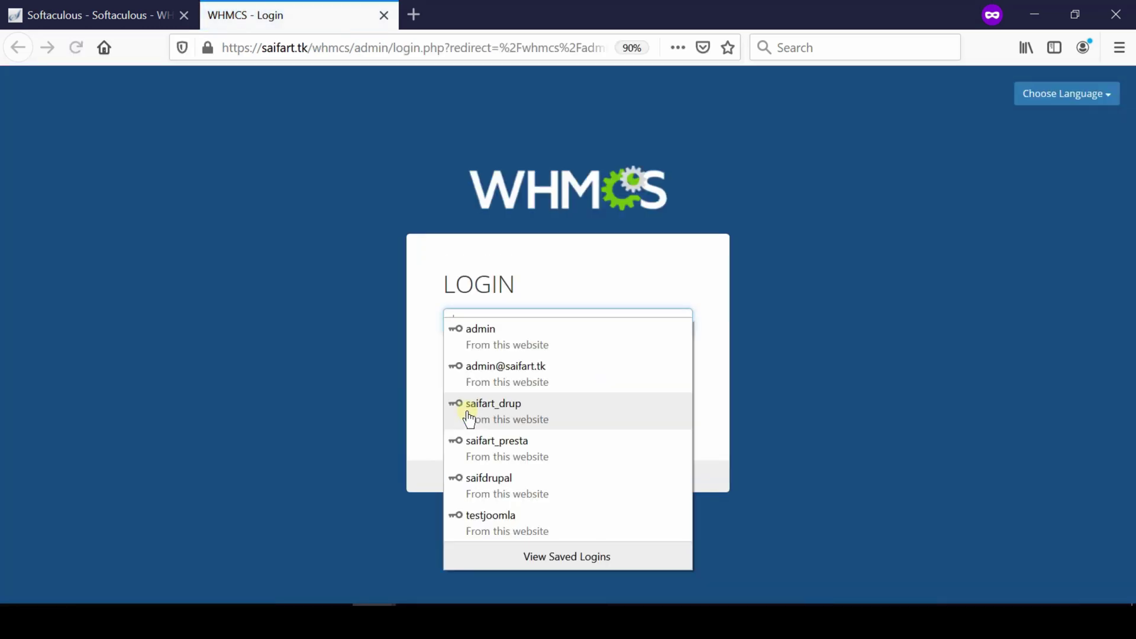
left_click(723, 343)
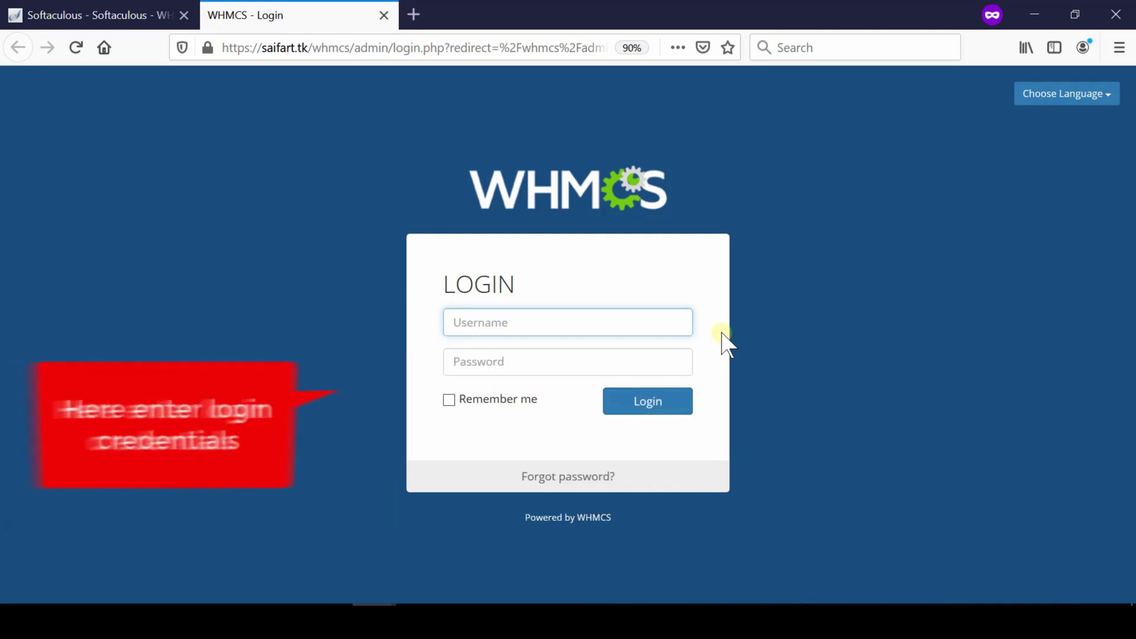
left_click(578, 322)
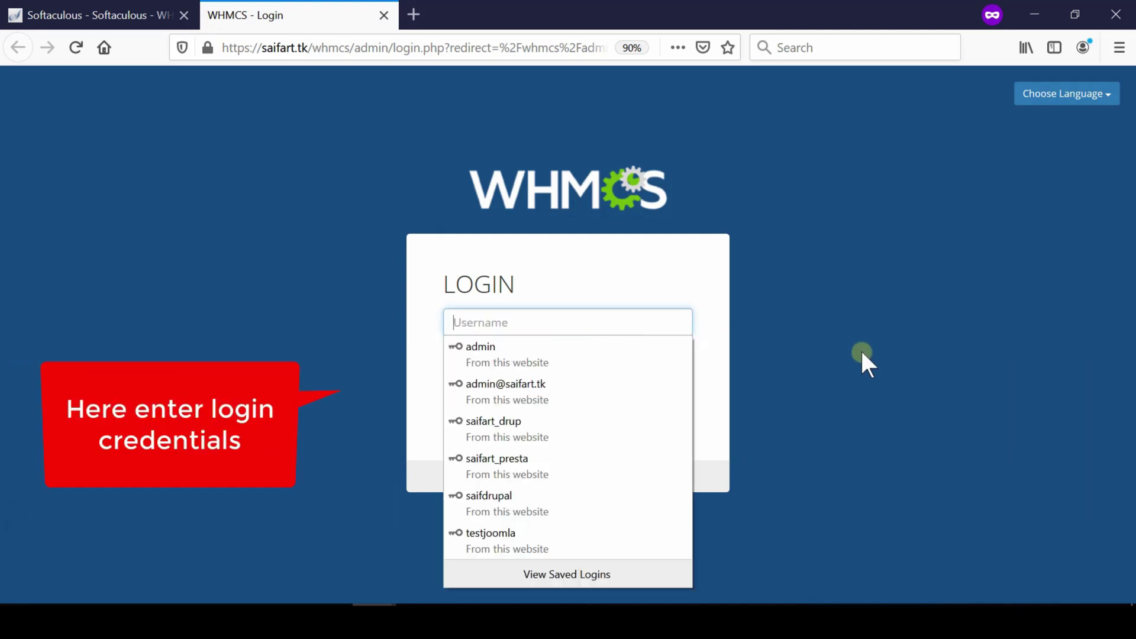
type("admin")
key("Tab")
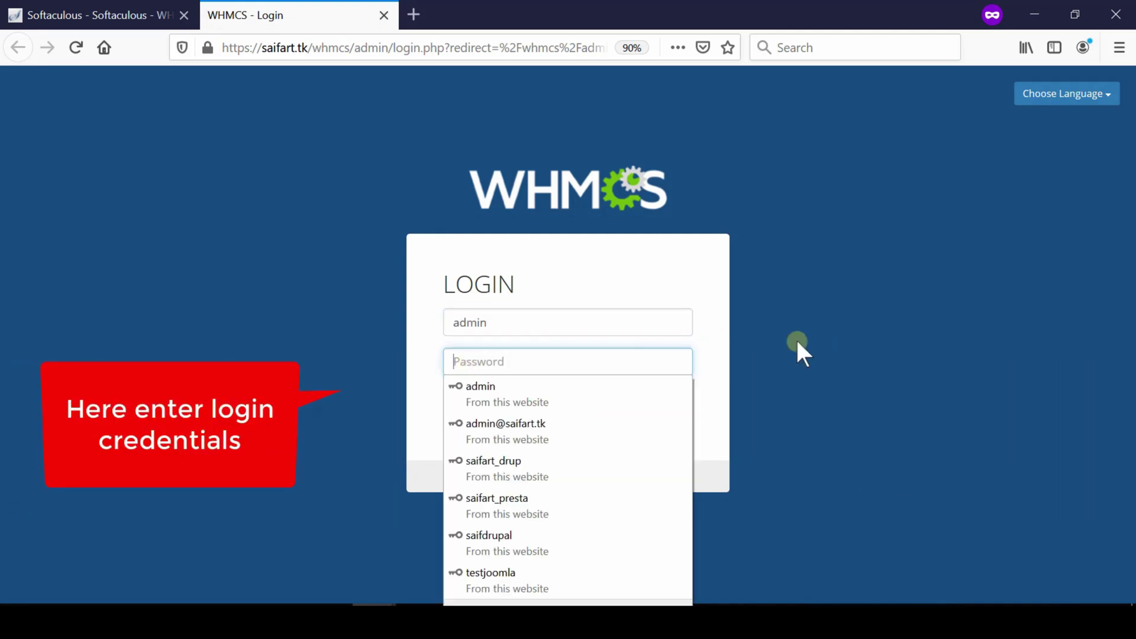
key("ctrl+v")
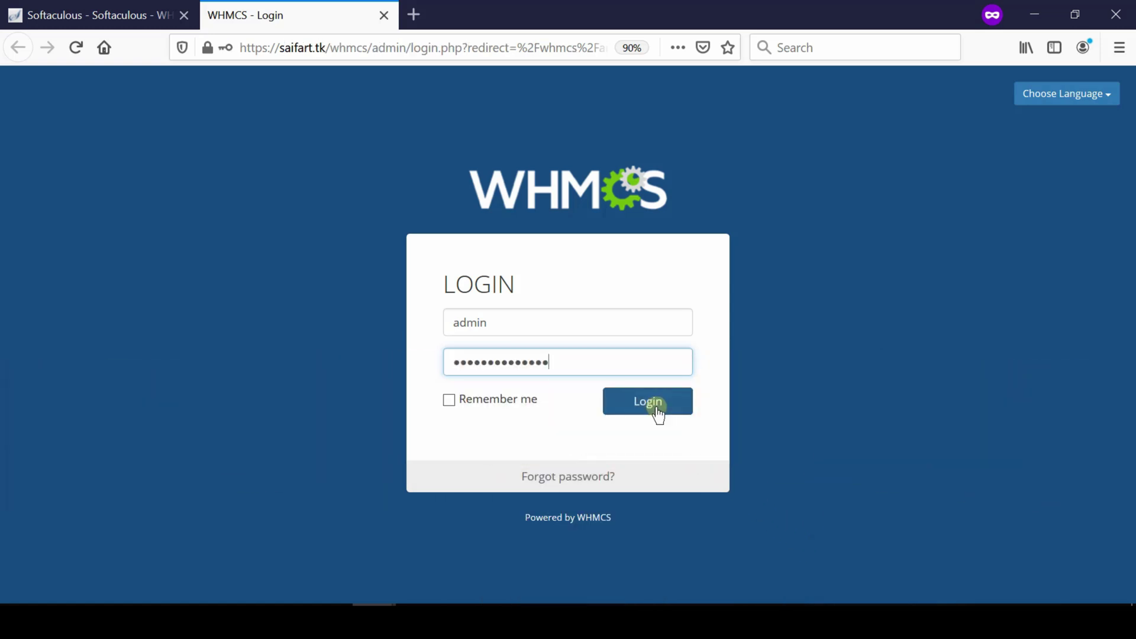
left_click(659, 409)
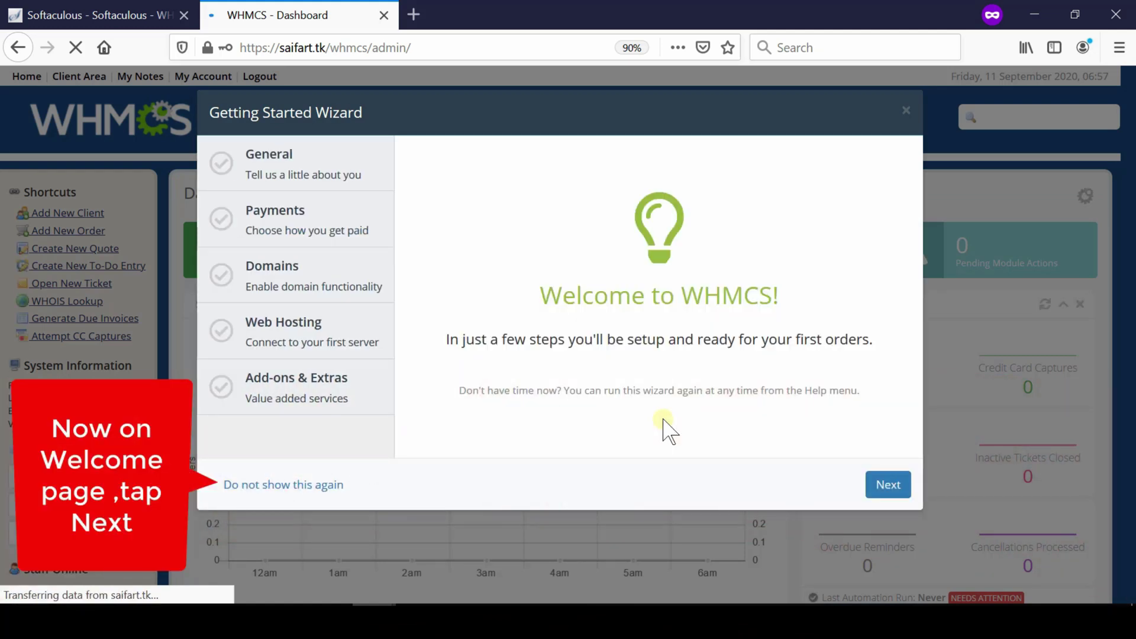
Fill the wizard's General step with company address, India, and English language, then continue.
left_click(886, 490)
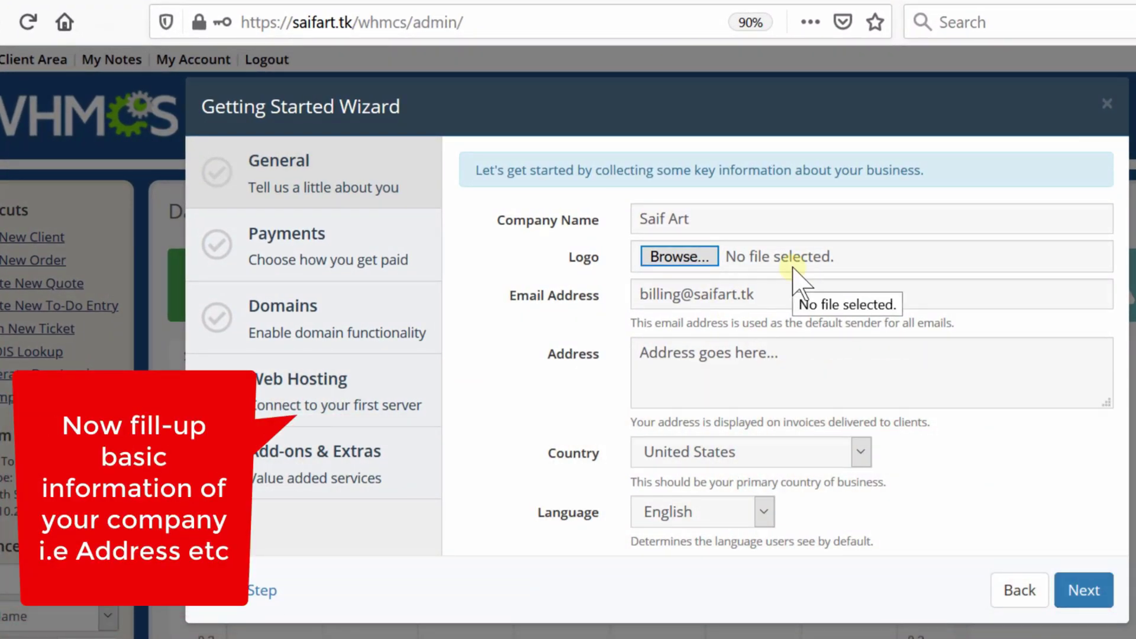
left_click(762, 511)
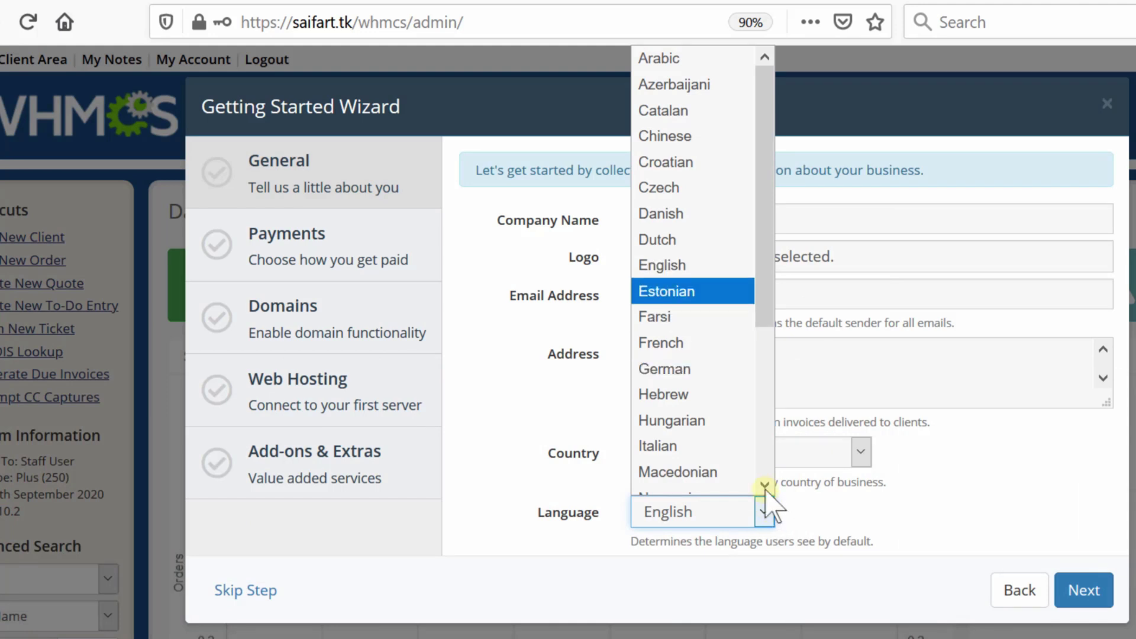
left_click(719, 267)
left_click(1070, 591)
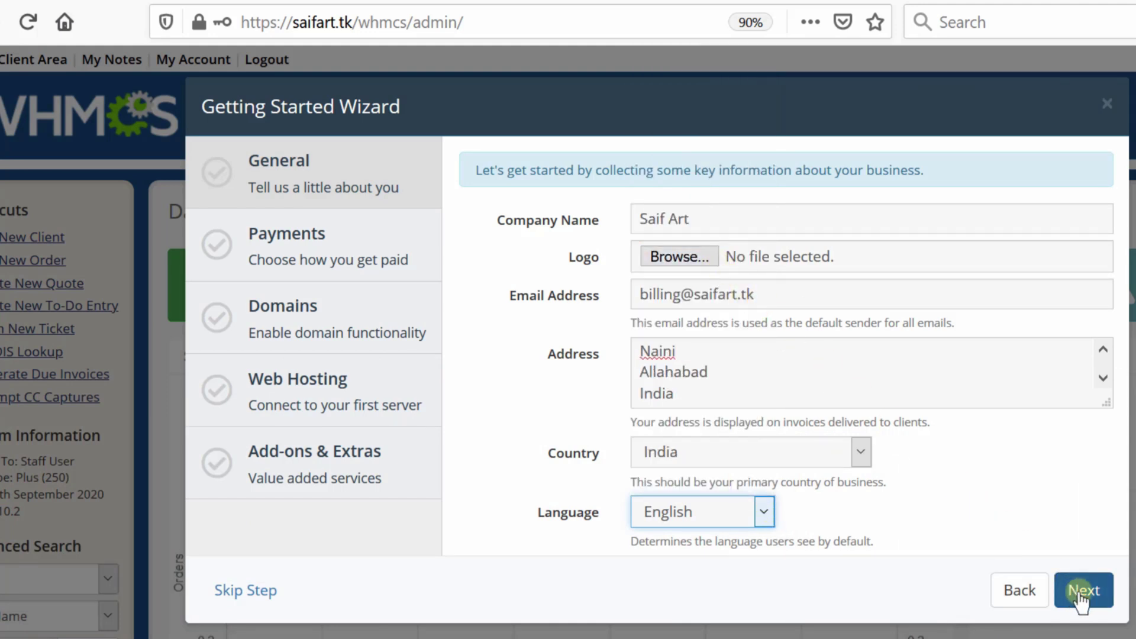
left_click(1095, 602)
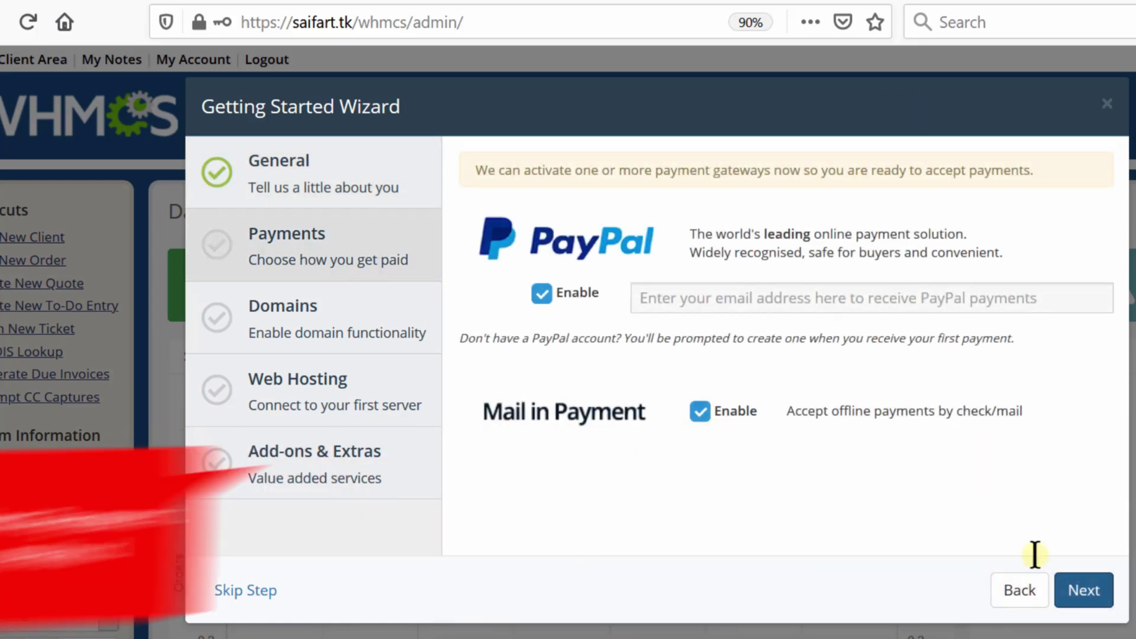
Enable PayPal by entering the receiving e-mail address, then proceed to Domains.
left_click(713, 302)
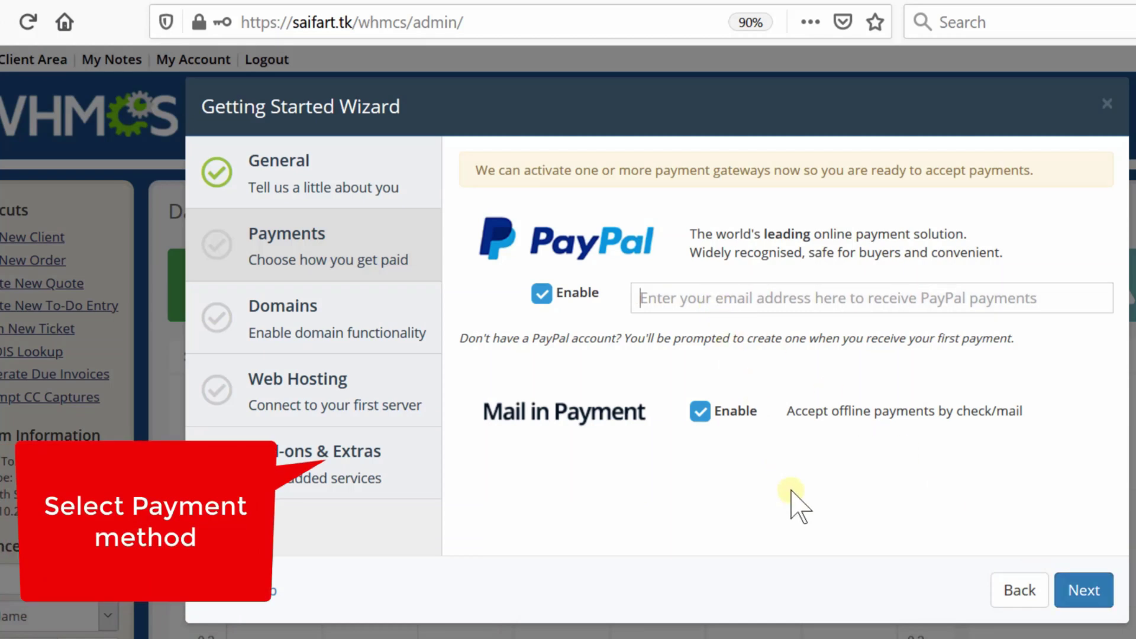
left_click(1077, 590)
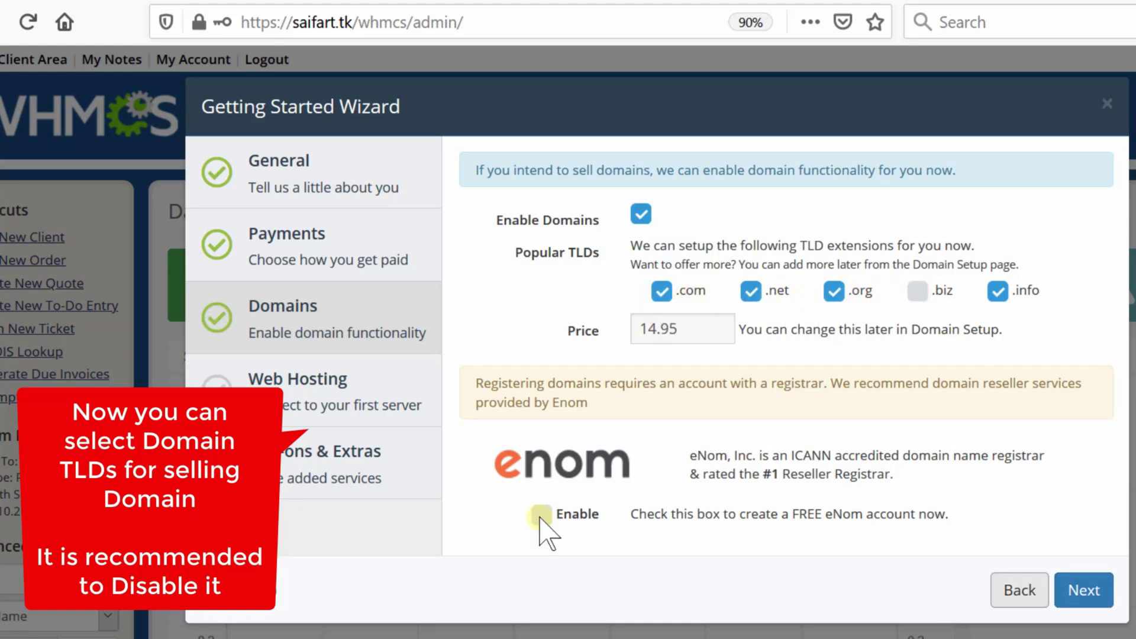
Keep domain defaults, then enter server hostname emhostingserverboot.com, username root and the server password.
left_click(1089, 593)
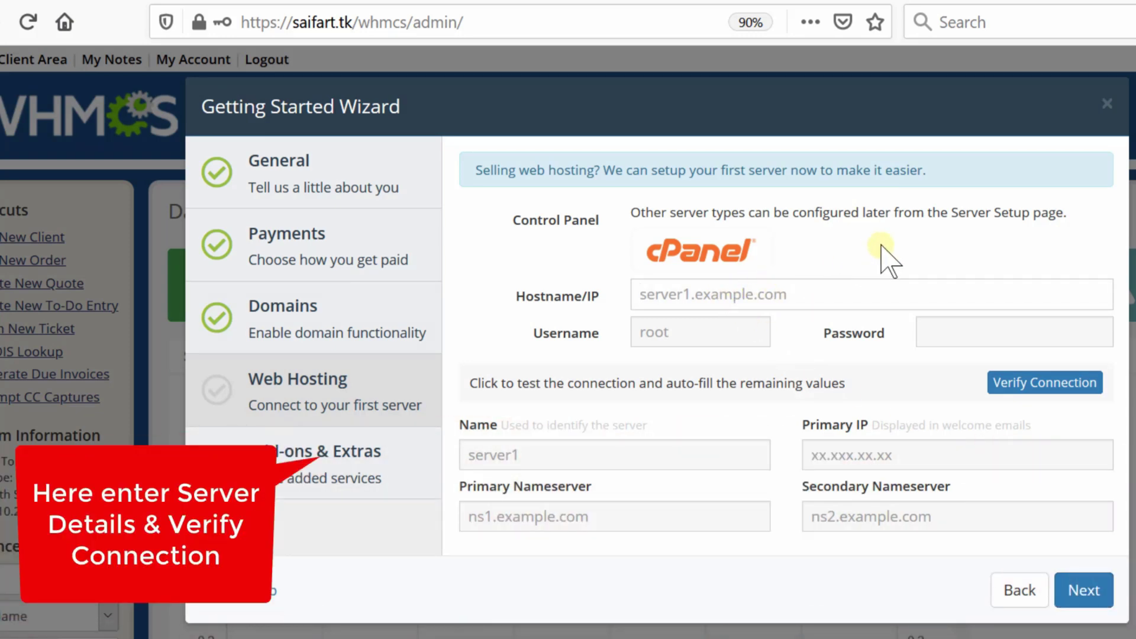
type("em")
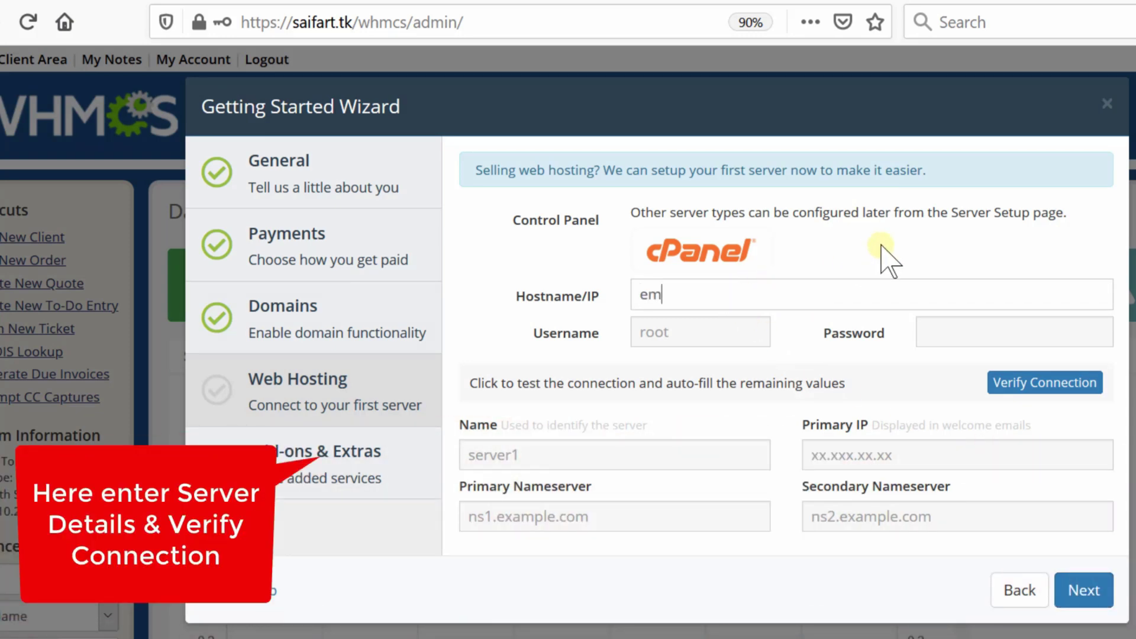
type("hosti")
type("n")
type("gser")
type("ver")
type("boo")
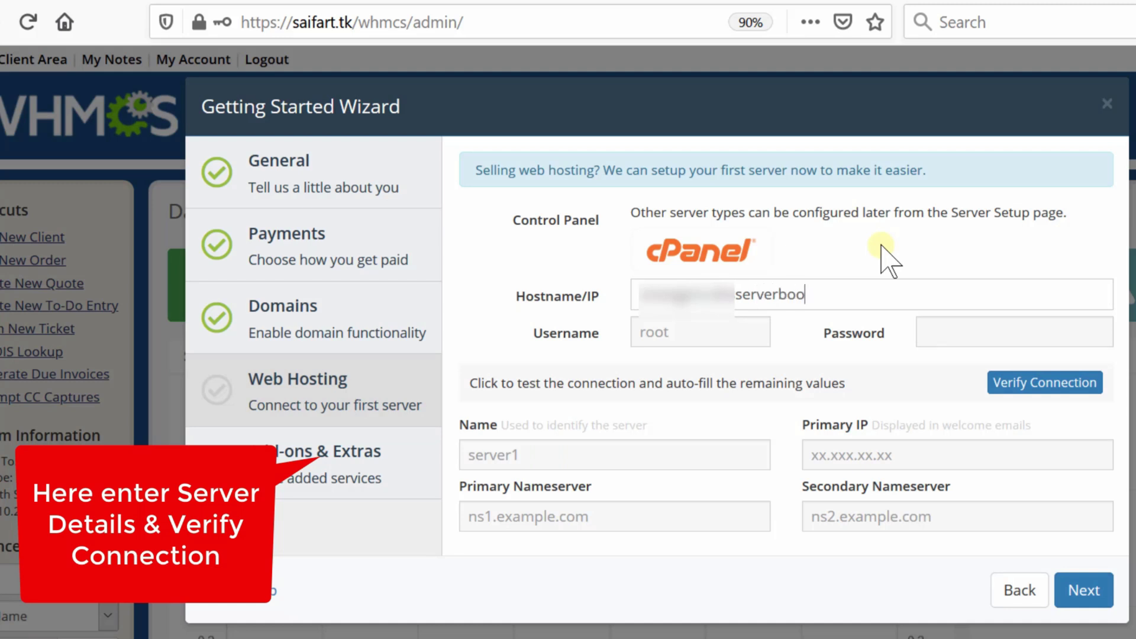
type("t.com")
left_click(683, 337)
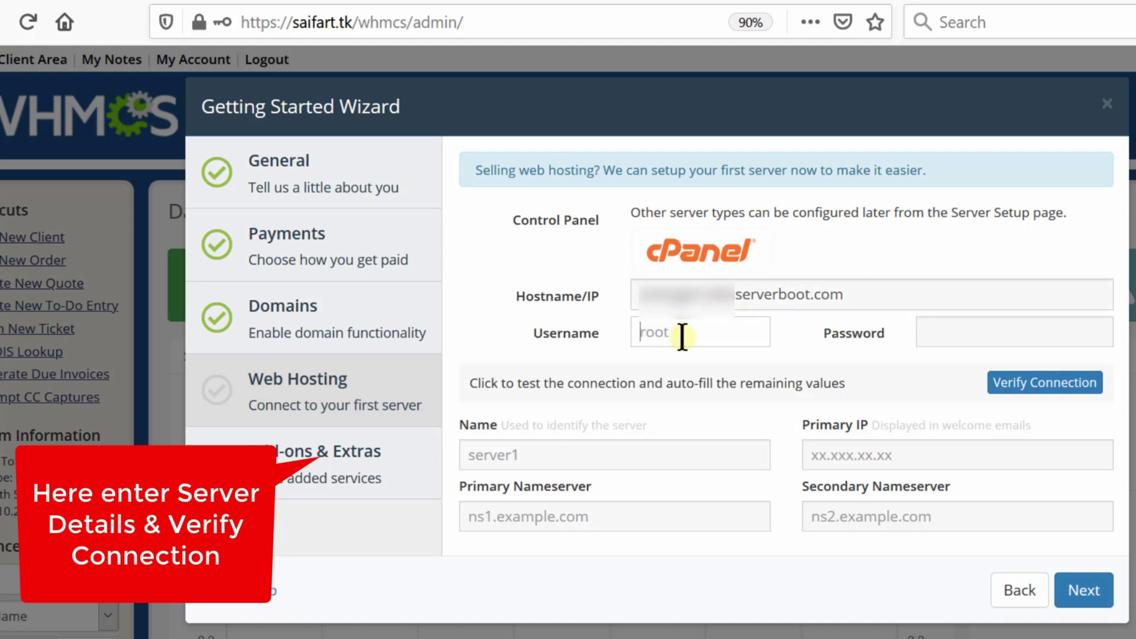
type("root")
left_click(969, 329)
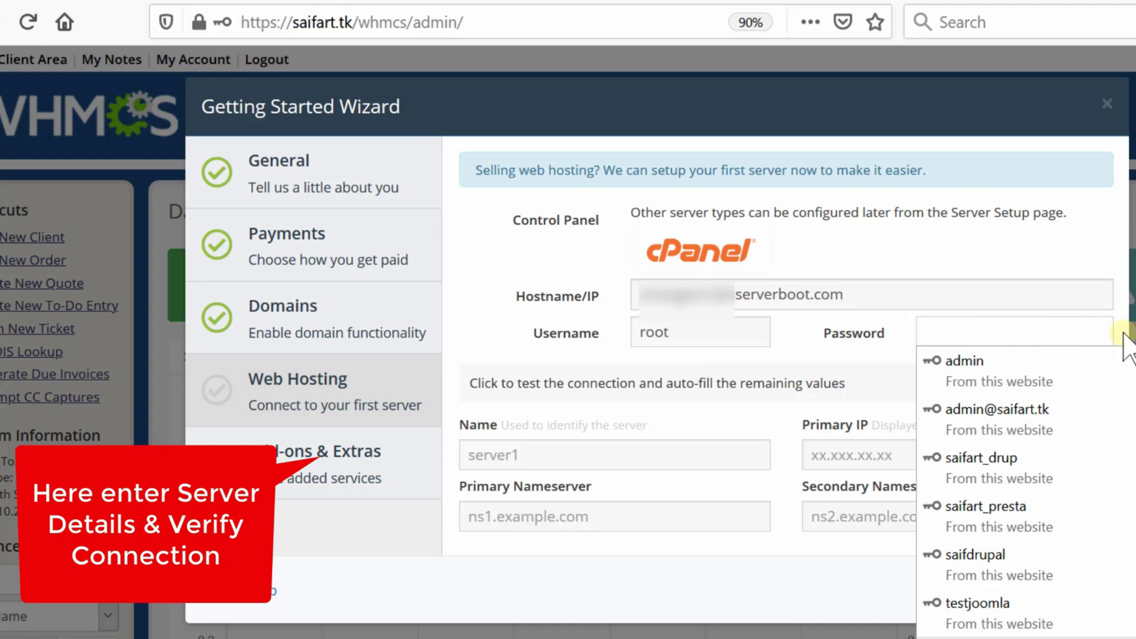
type("a")
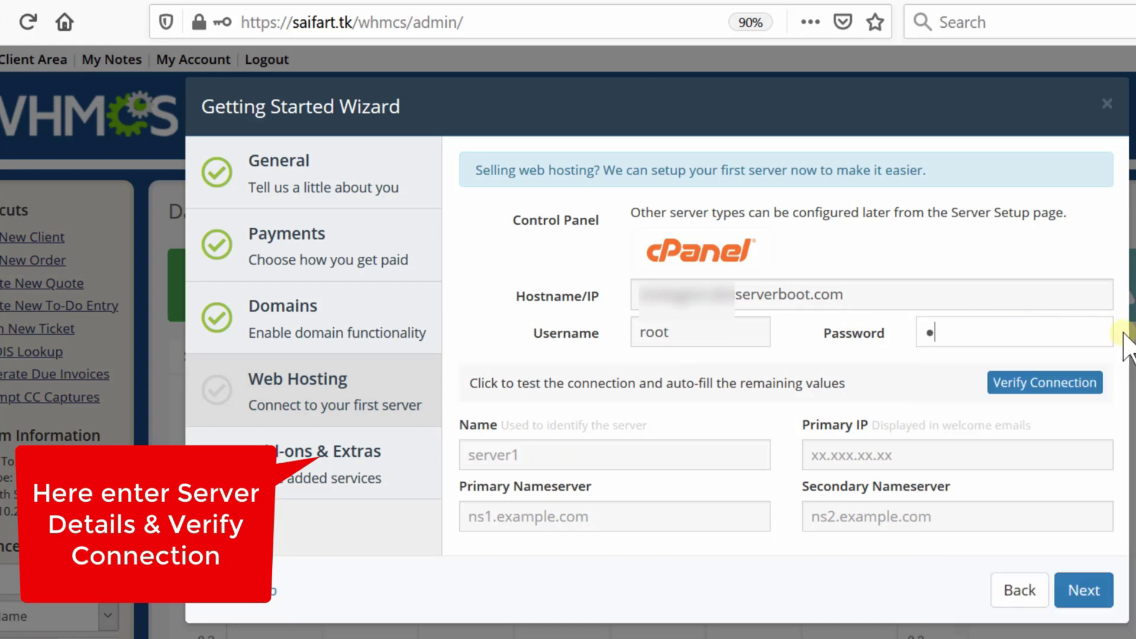
type("dmin123")
Verify the cPanel server connection succeeds and advance to Add-ons & Extras.
left_click(1053, 392)
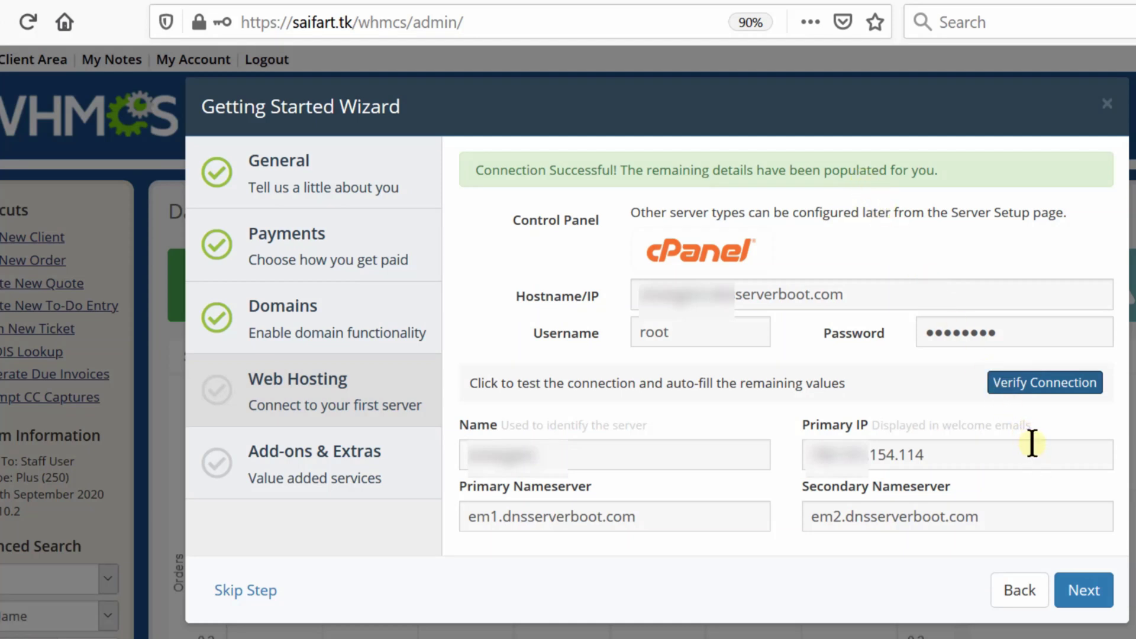
left_click(1092, 595)
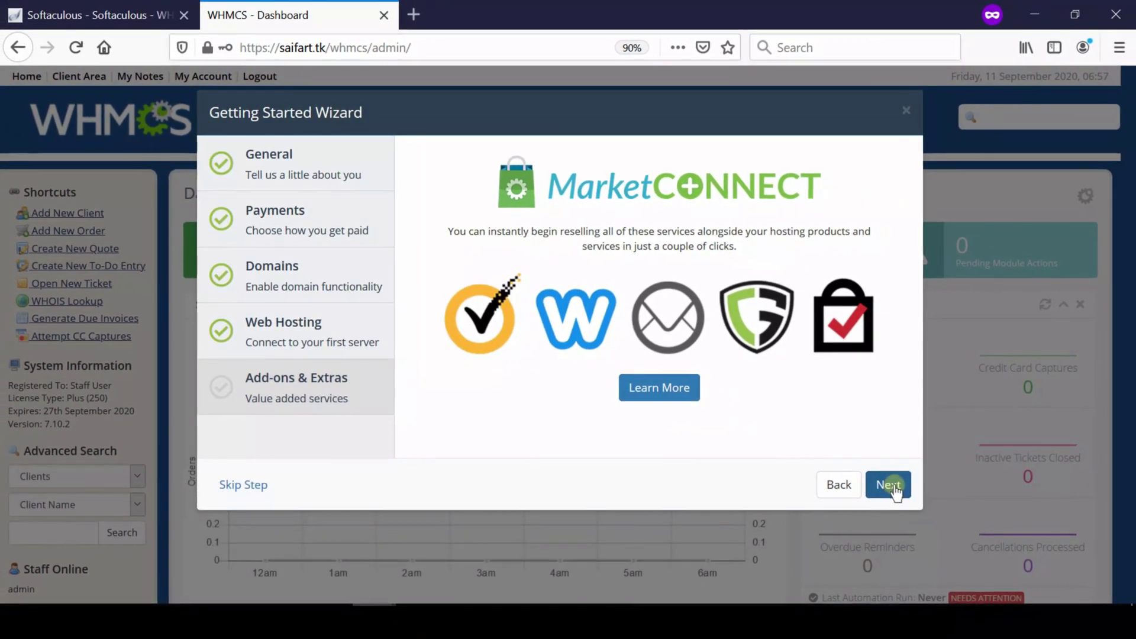
Skip past the MarketConnect add-ons and finish the wizard on Setup Complete.
left_click(890, 485)
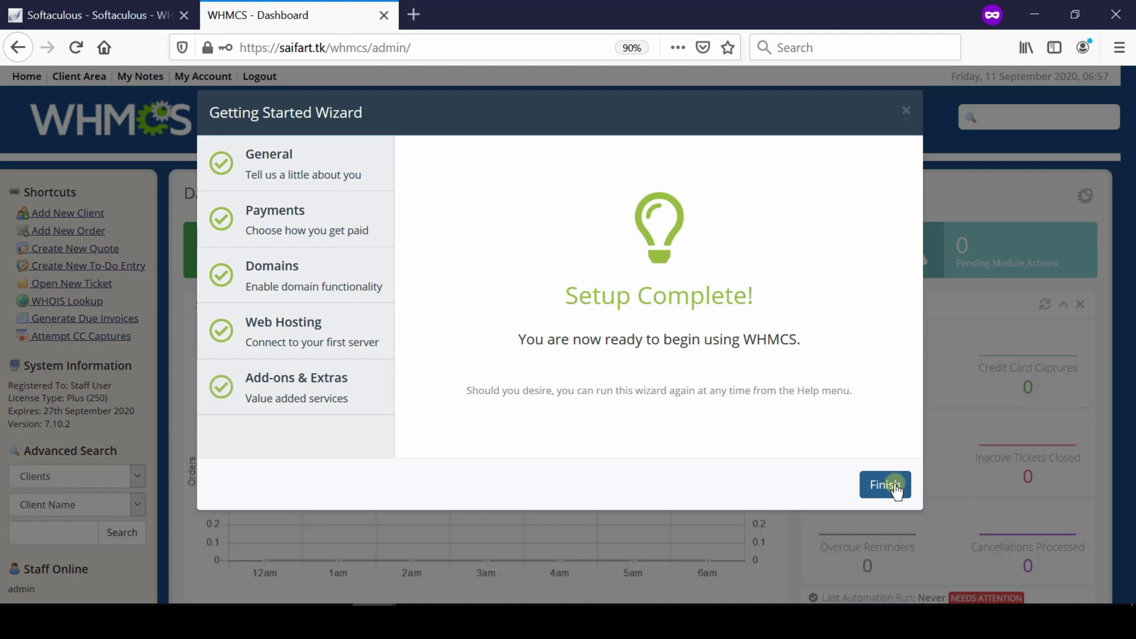
left_click(896, 491)
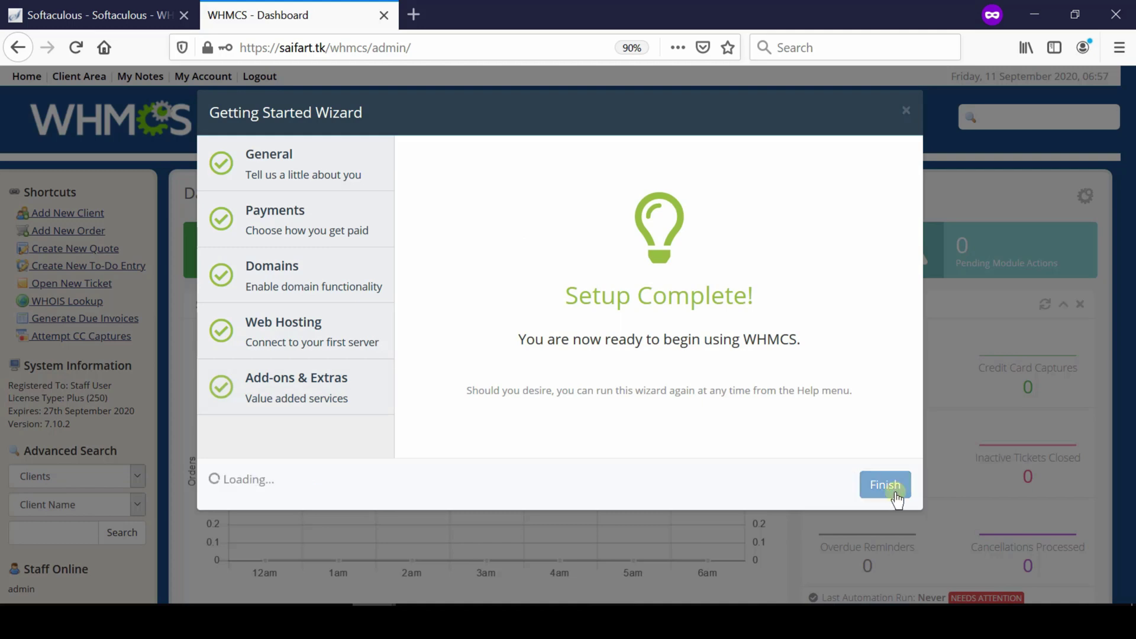